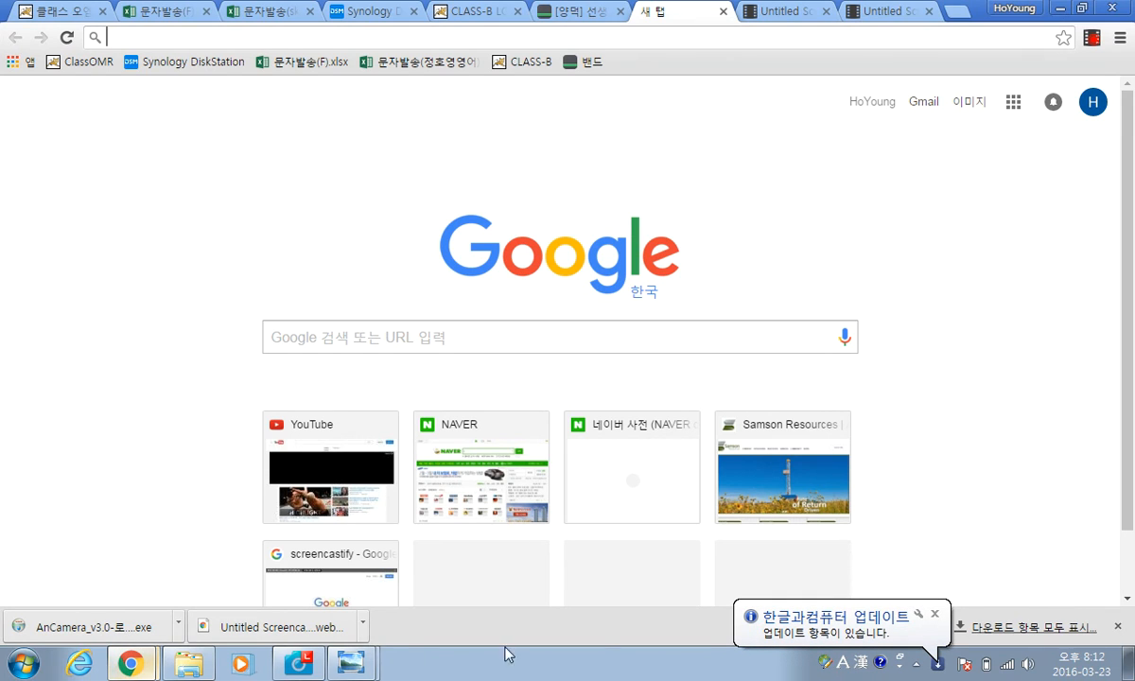
Step: Dismiss the update notification and view the 스크린캐스티파이2 and 스크린캐스티파이3 screenshots in Windows Photo Viewer, minimizing each one
click(933, 617)
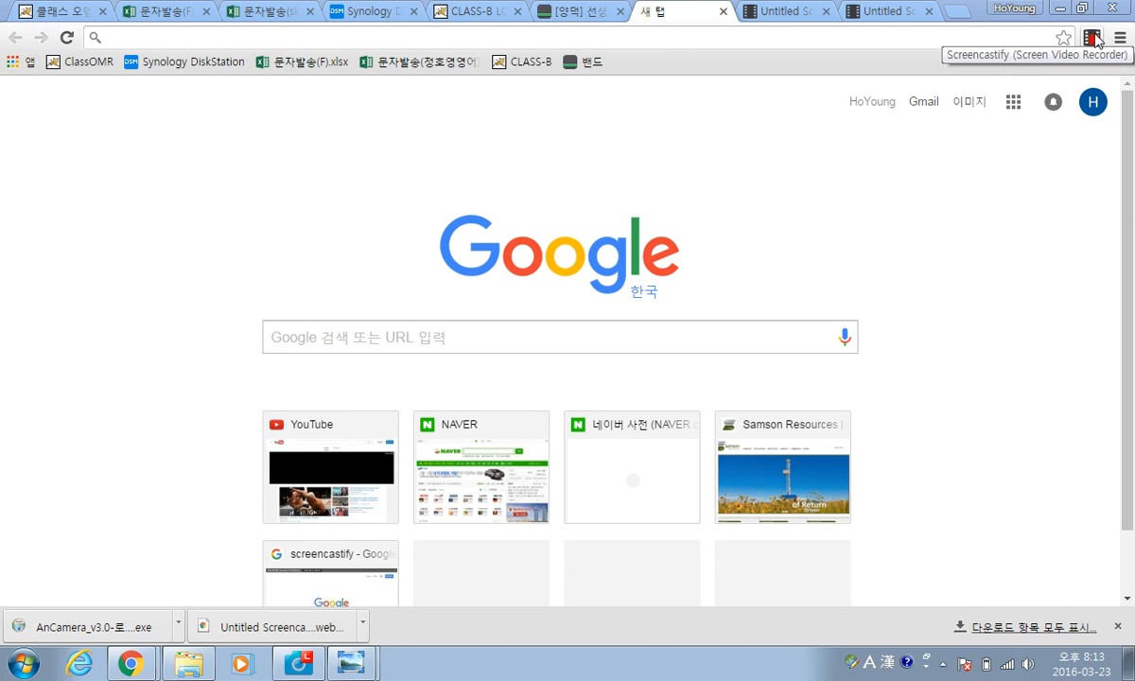
mouse_move(350, 662)
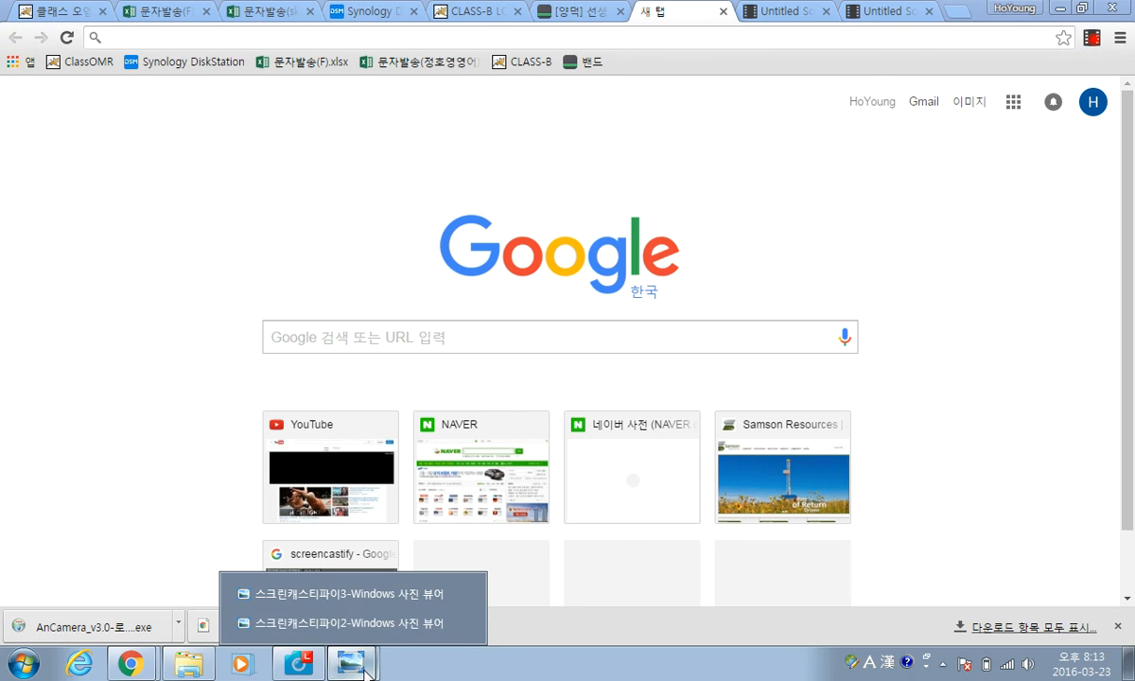
click(369, 624)
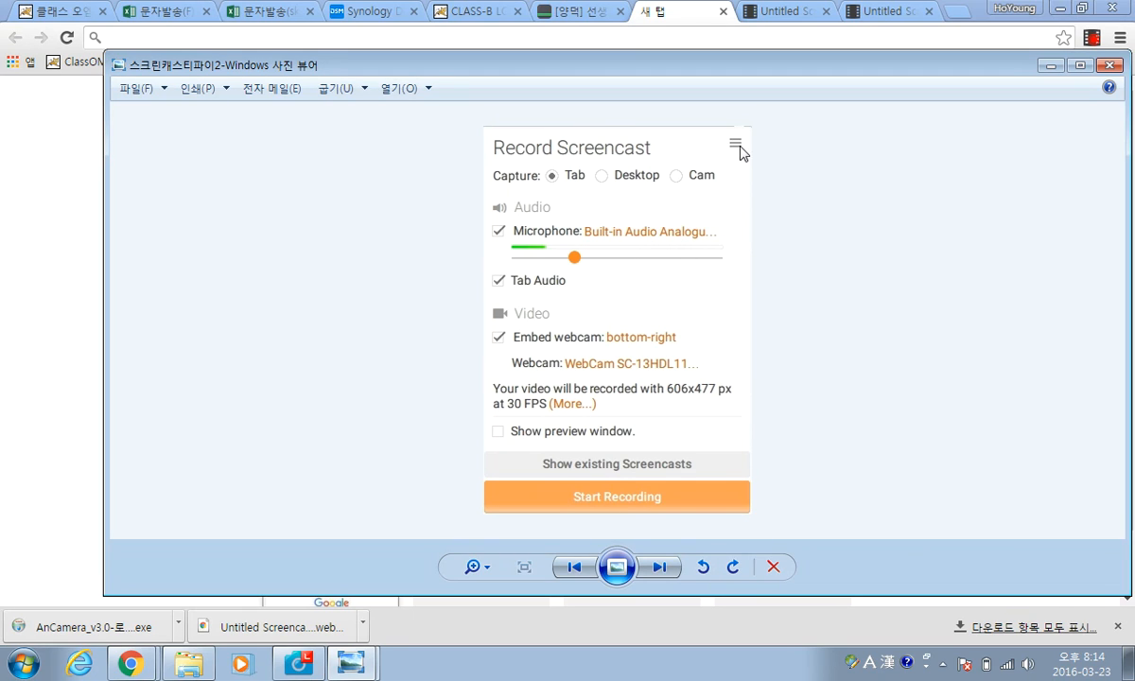
click(1049, 65)
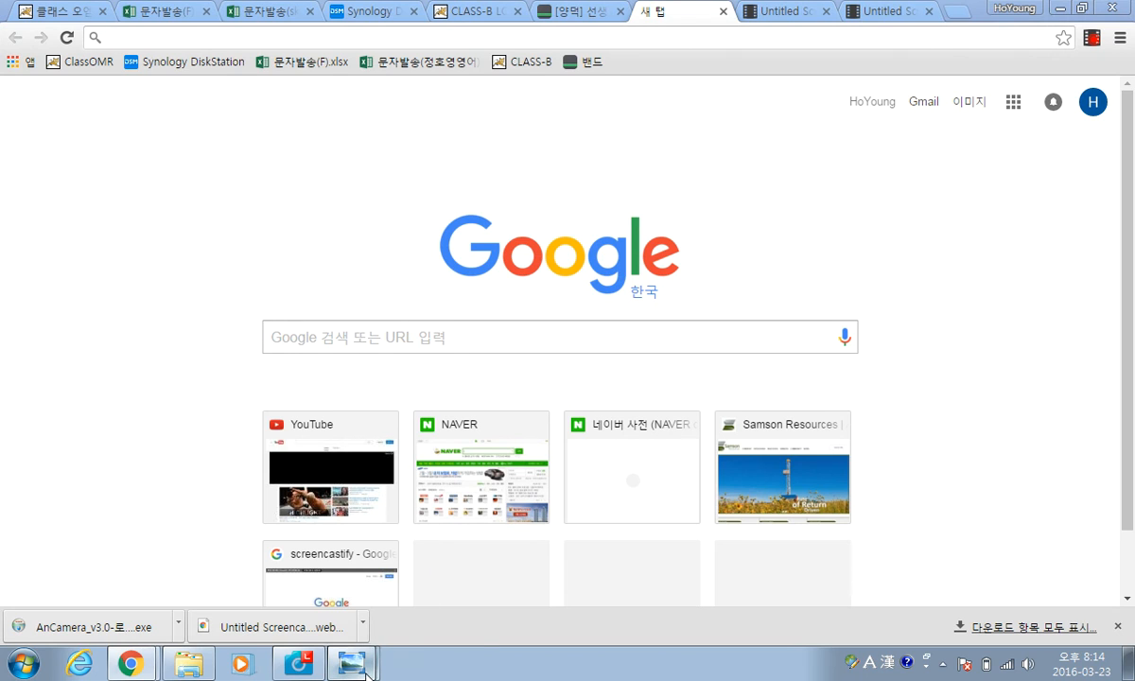
mouse_move(367, 671)
click(379, 588)
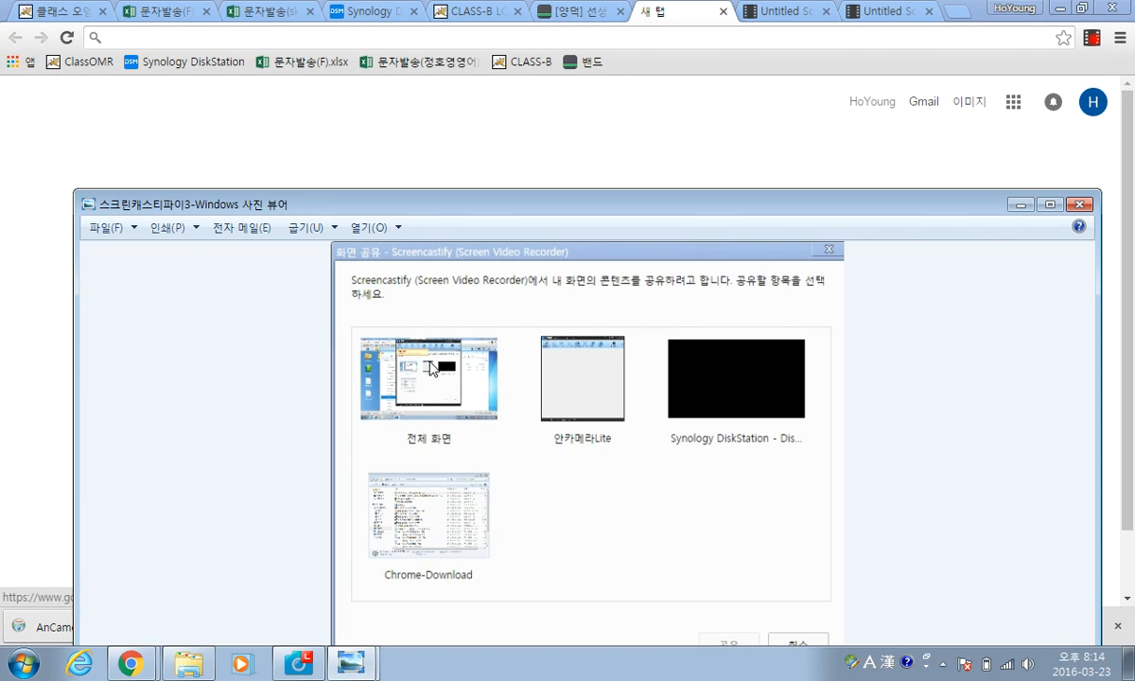
click(1020, 204)
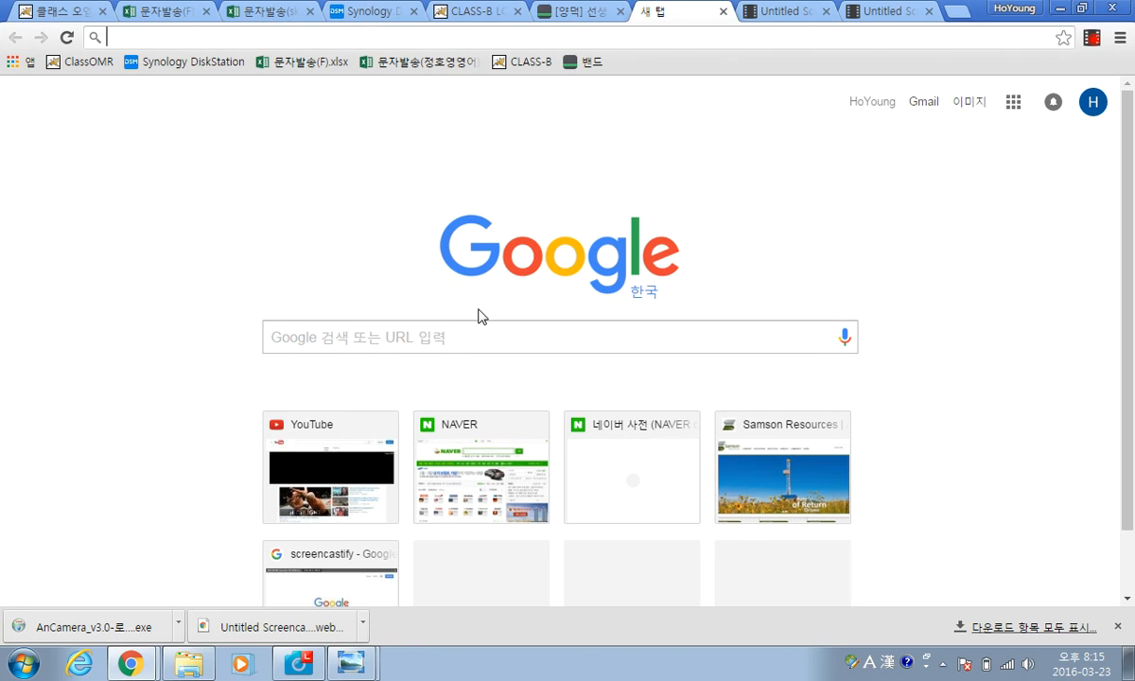
Step: Save the Untitled Screencast recording to disk as a video and open the folder containing the downloaded file
click(768, 11)
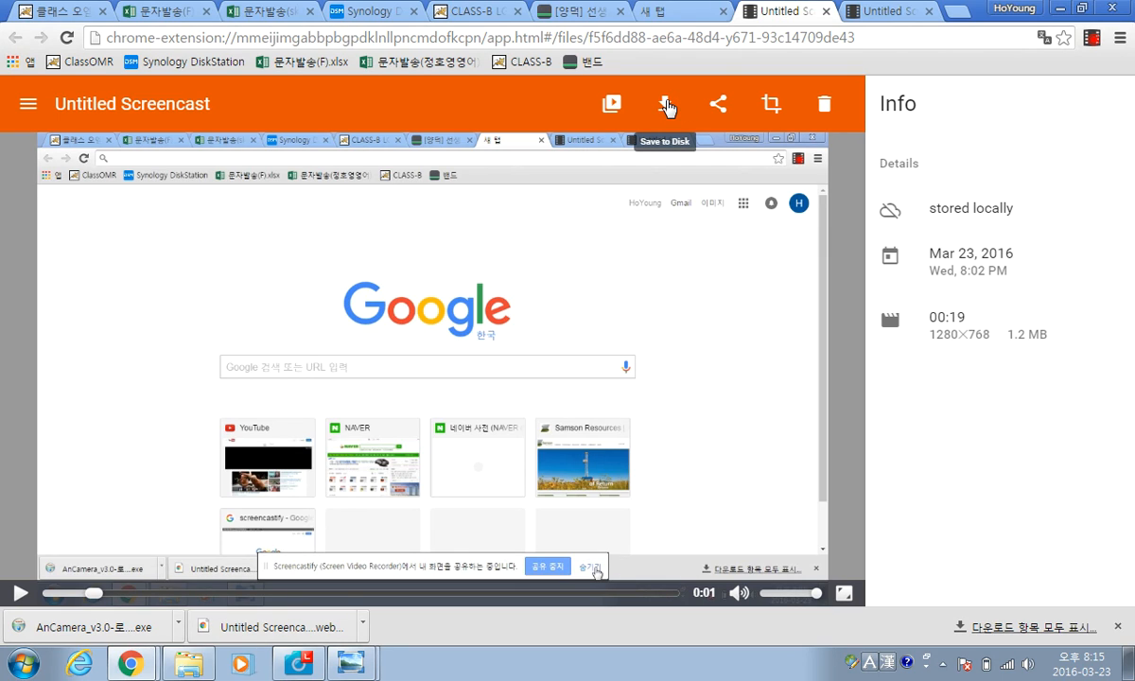
click(666, 107)
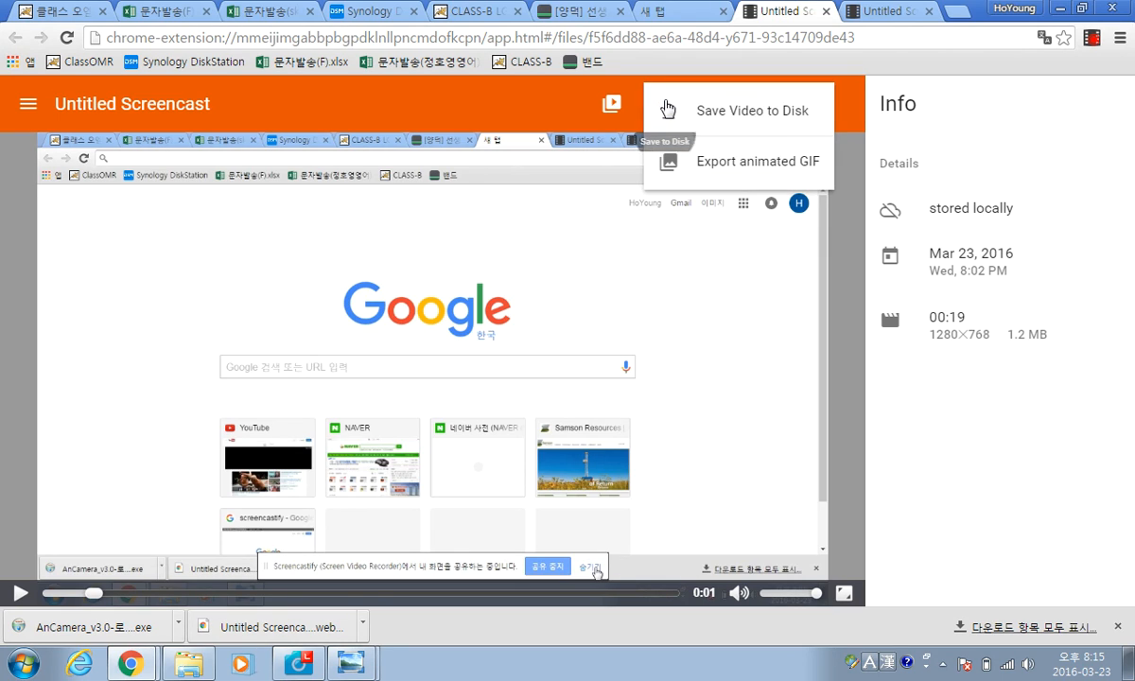
click(725, 118)
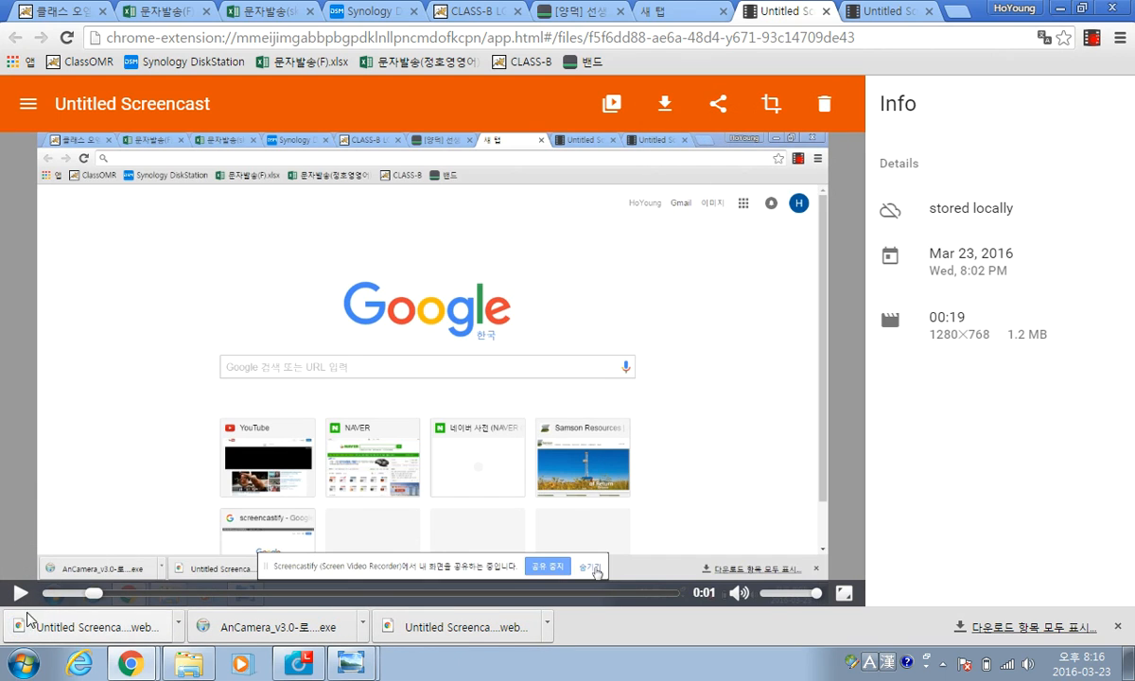
click(179, 627)
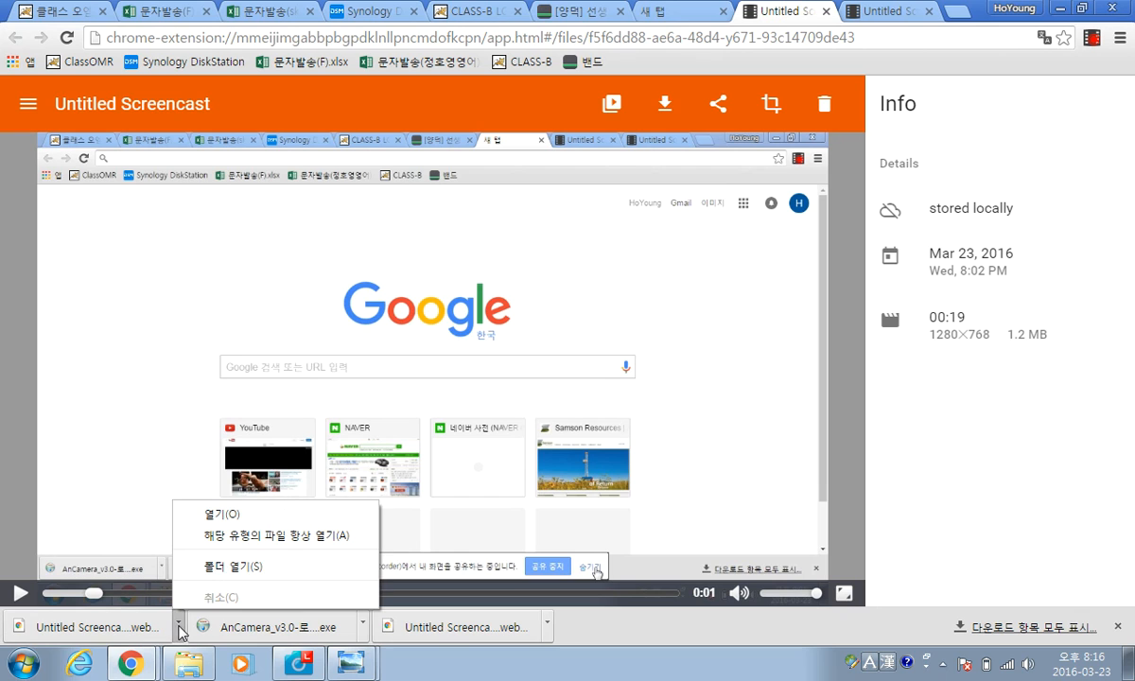
click(238, 566)
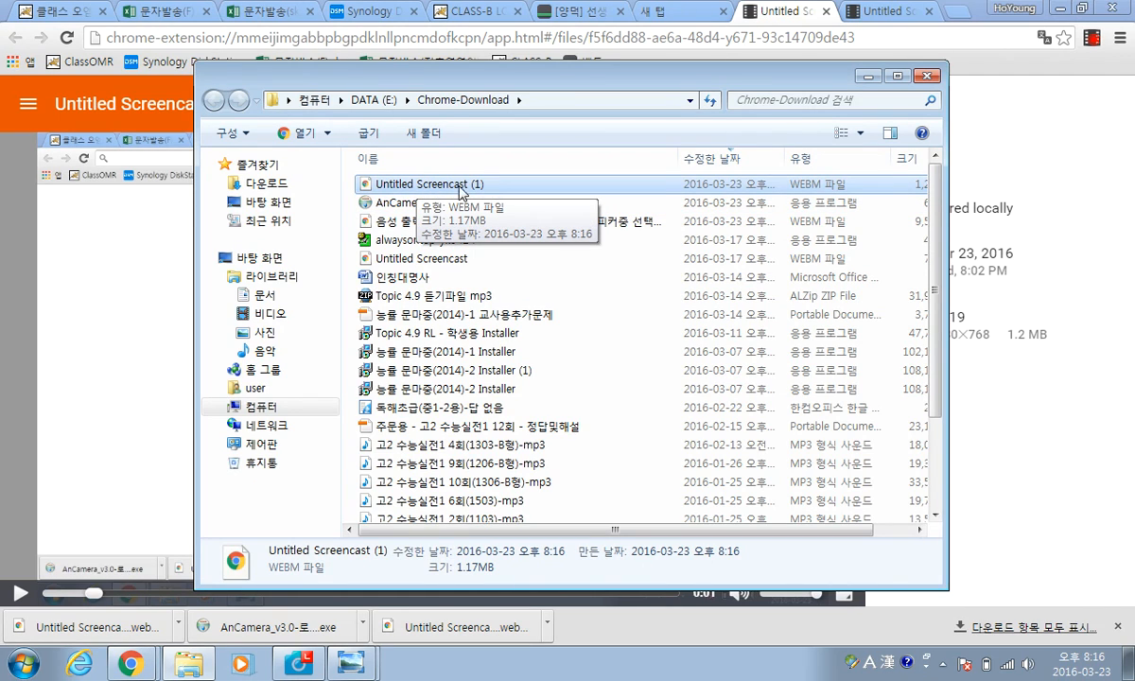
Step: Rename the downloaded Untitled Screencast (1) file as 녹화연습
click(438, 186)
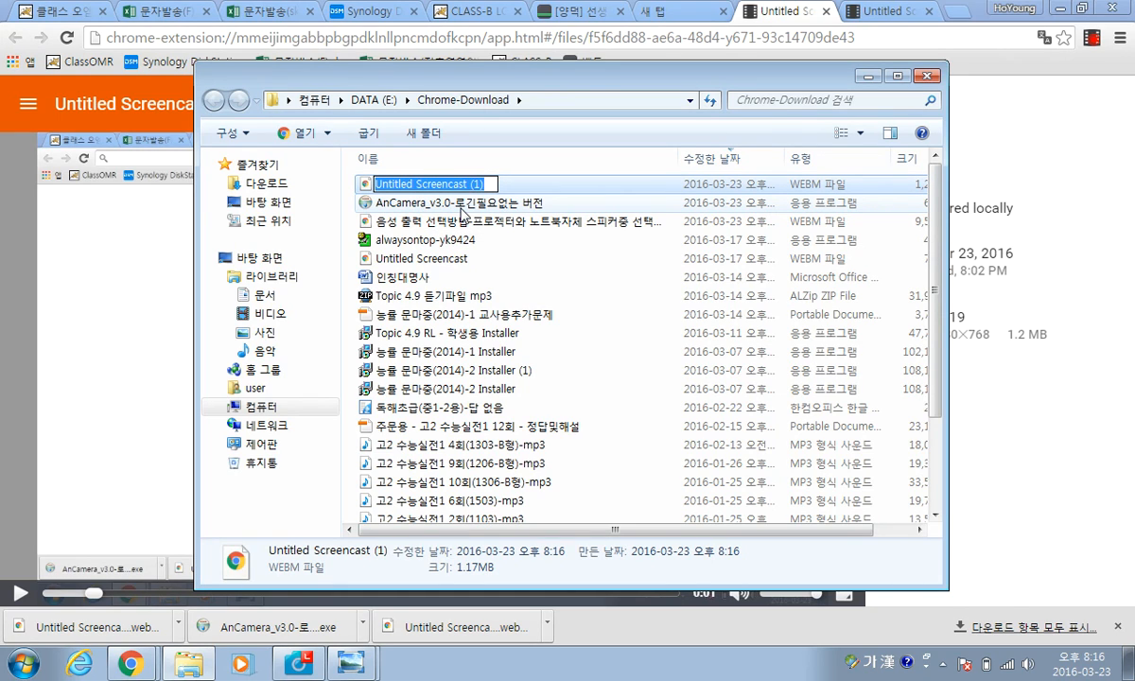
text(스크린캡)
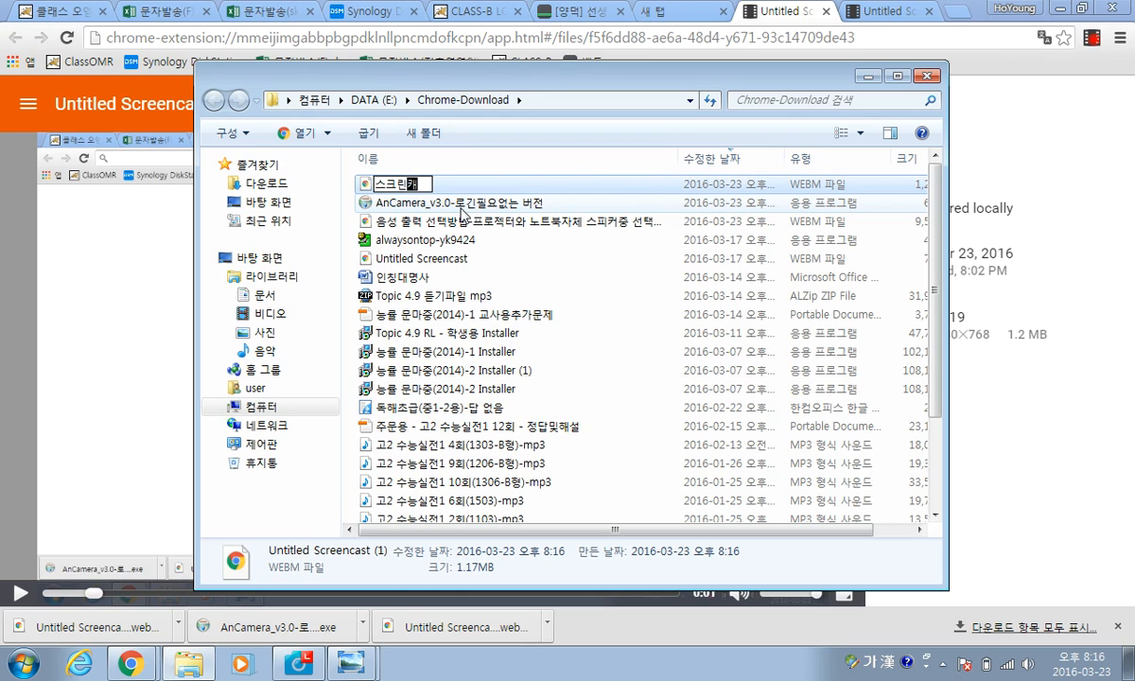
key(BackSpace)
key(BackSpace)
key(BackSpace)
key(BackSpace)
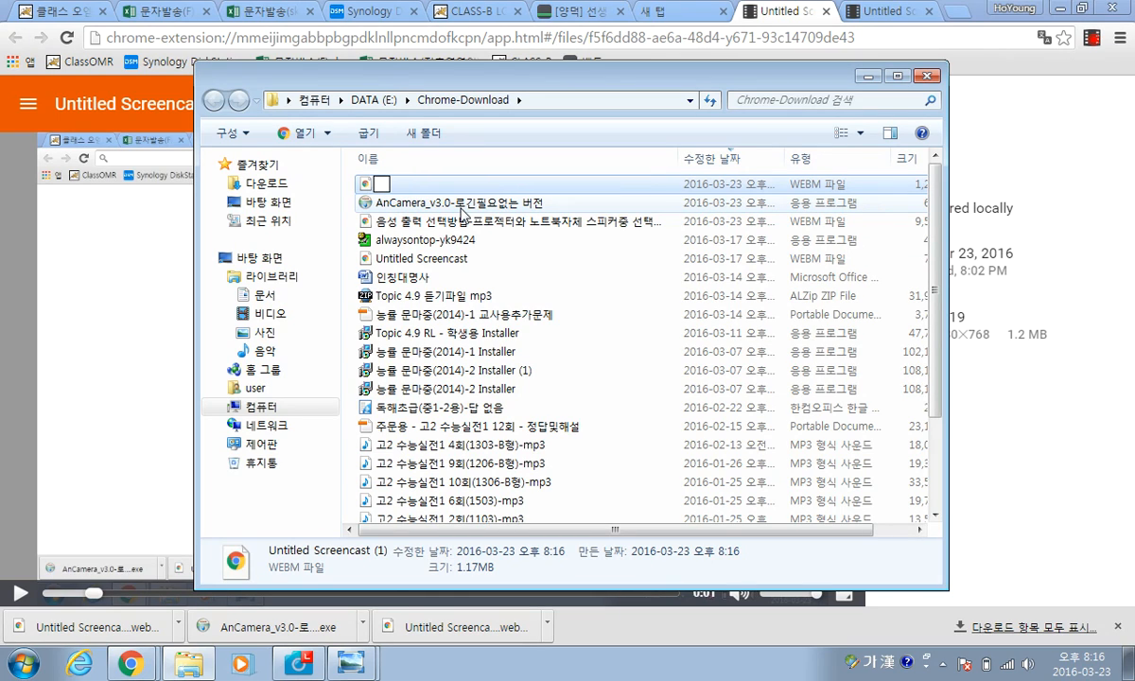
text(녹화연ㅅ)
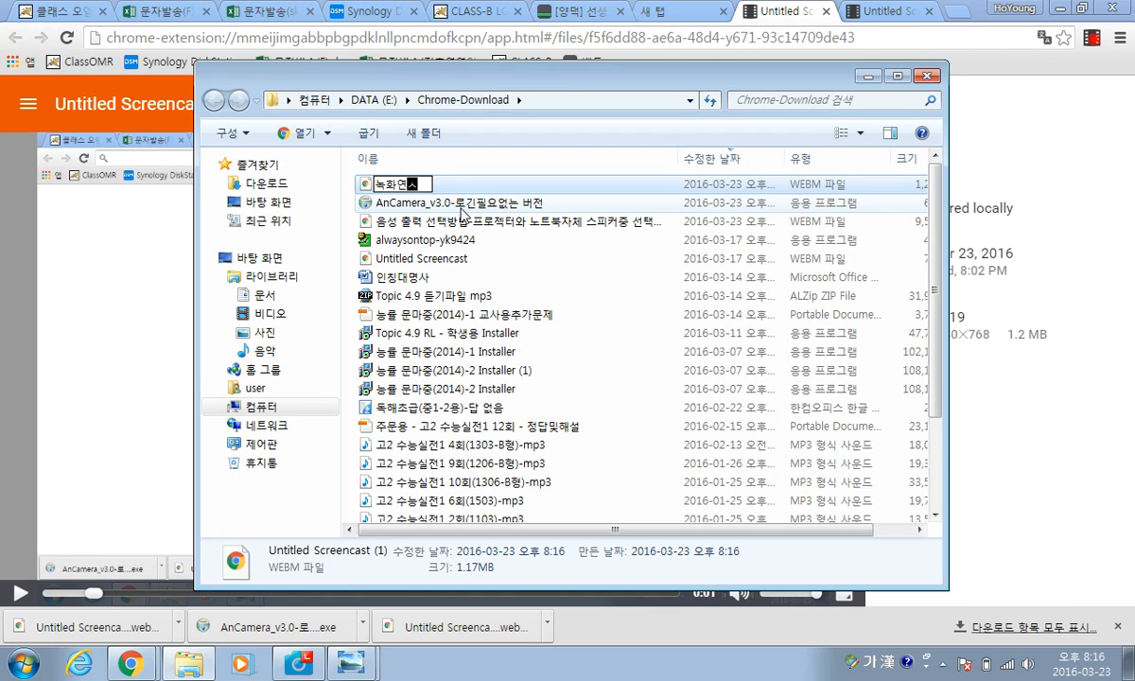
key(Return)
Step: Narrow the Chrome-Download folder window and park it partly beyond the desktop's left edge with its file names visible
drag(544, 80, 357, 80)
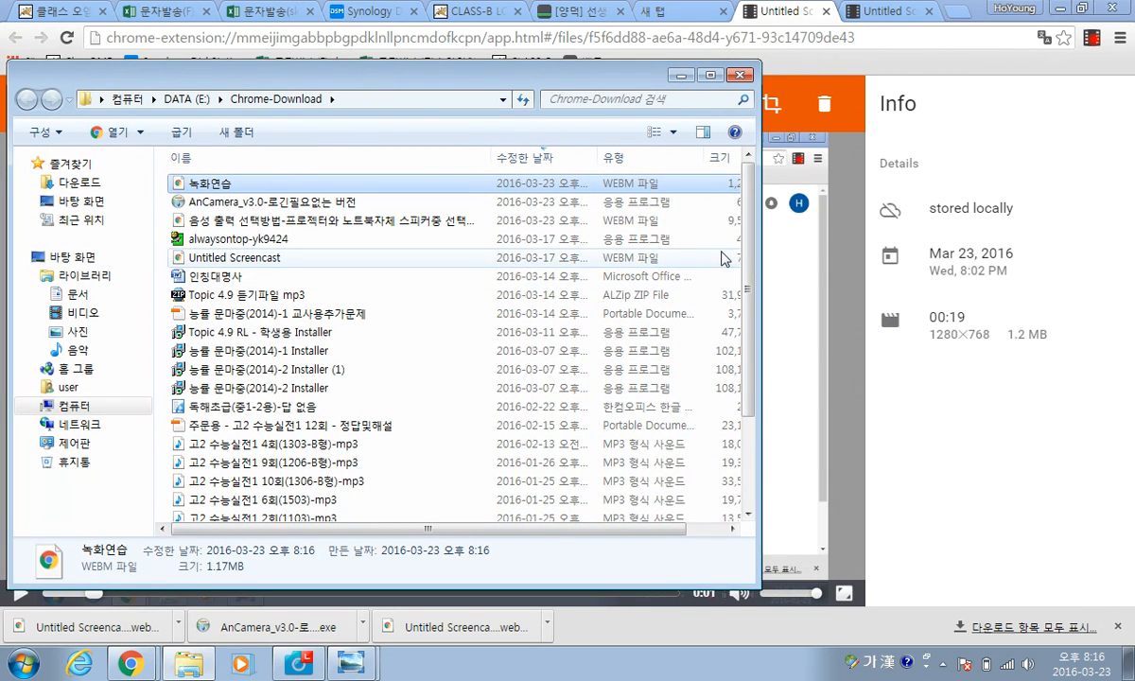
drag(755, 264, 568, 264)
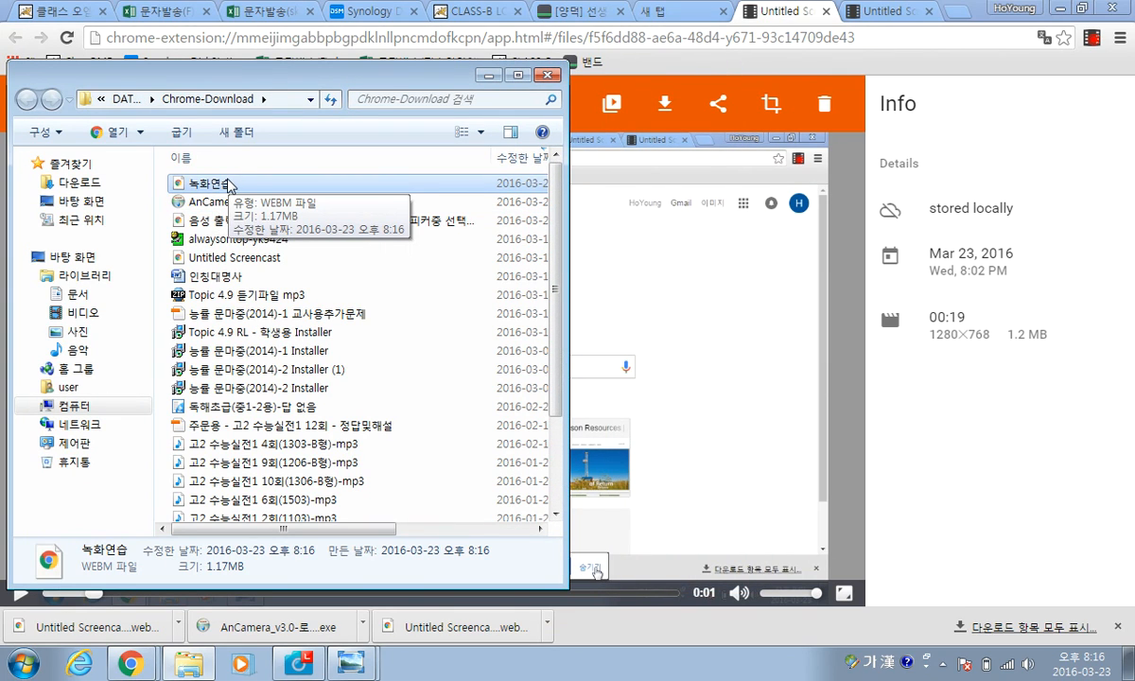
drag(321, 76, 238, 98)
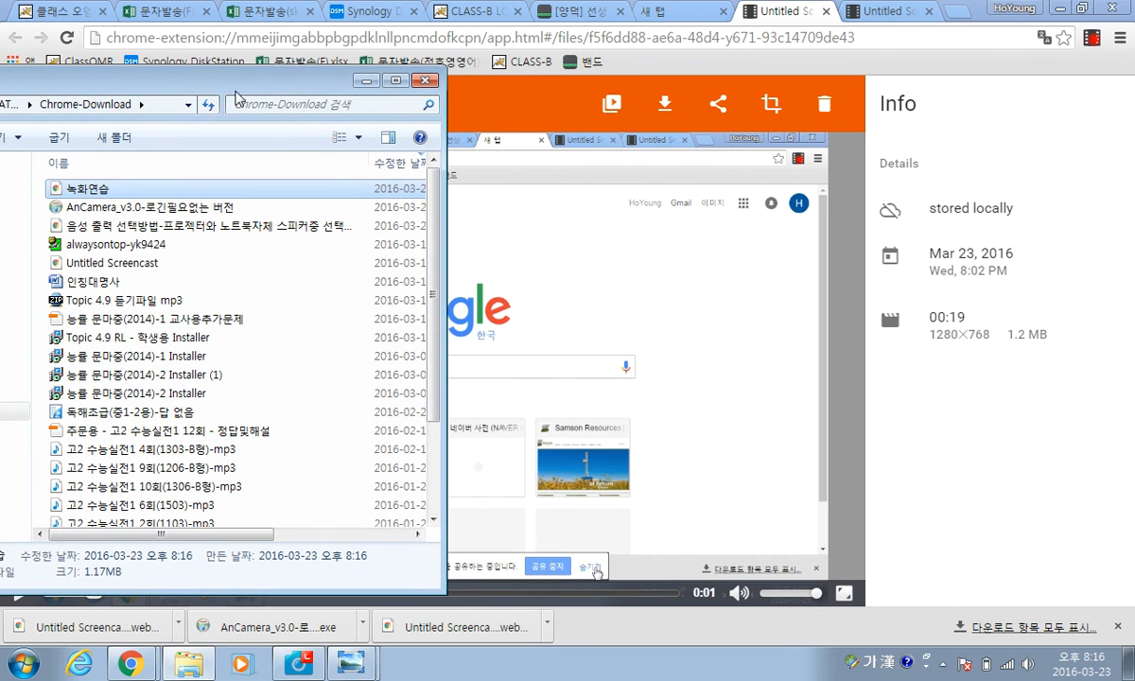
click(956, 11)
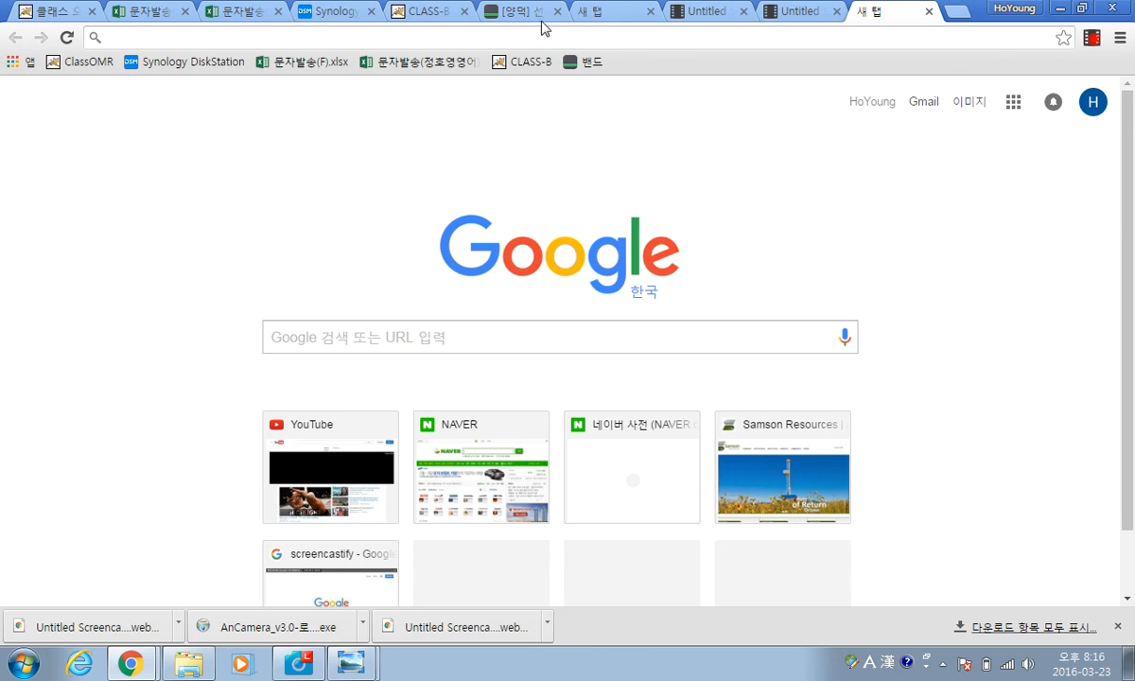
text(www.)
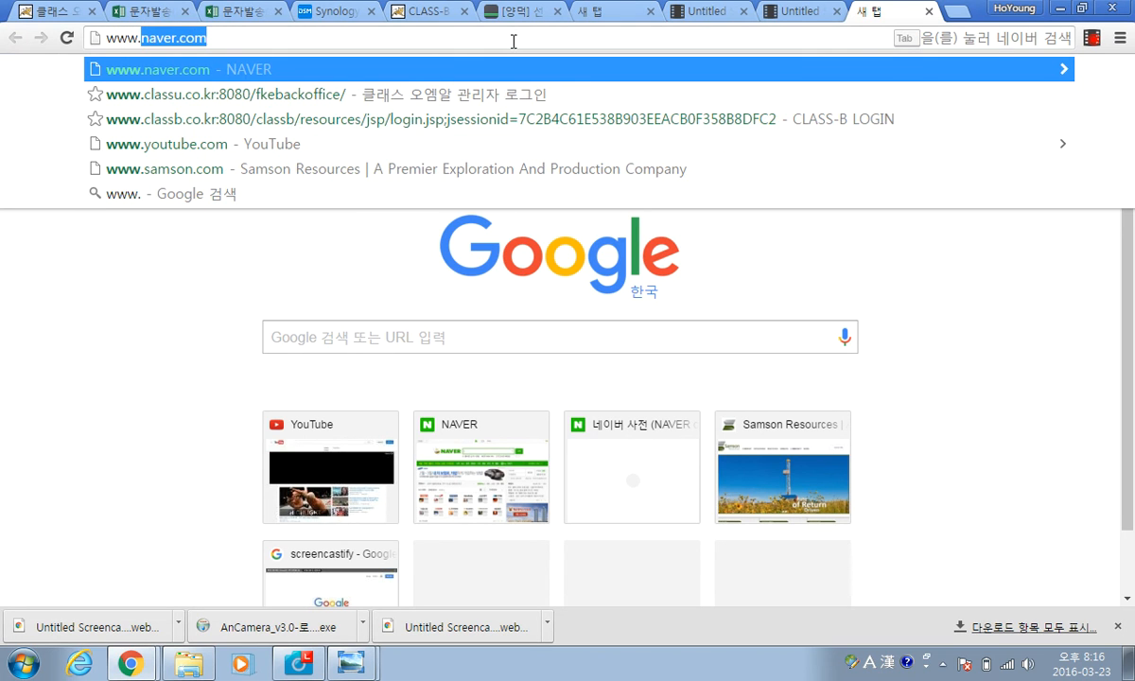
text(yo)
key(Return)
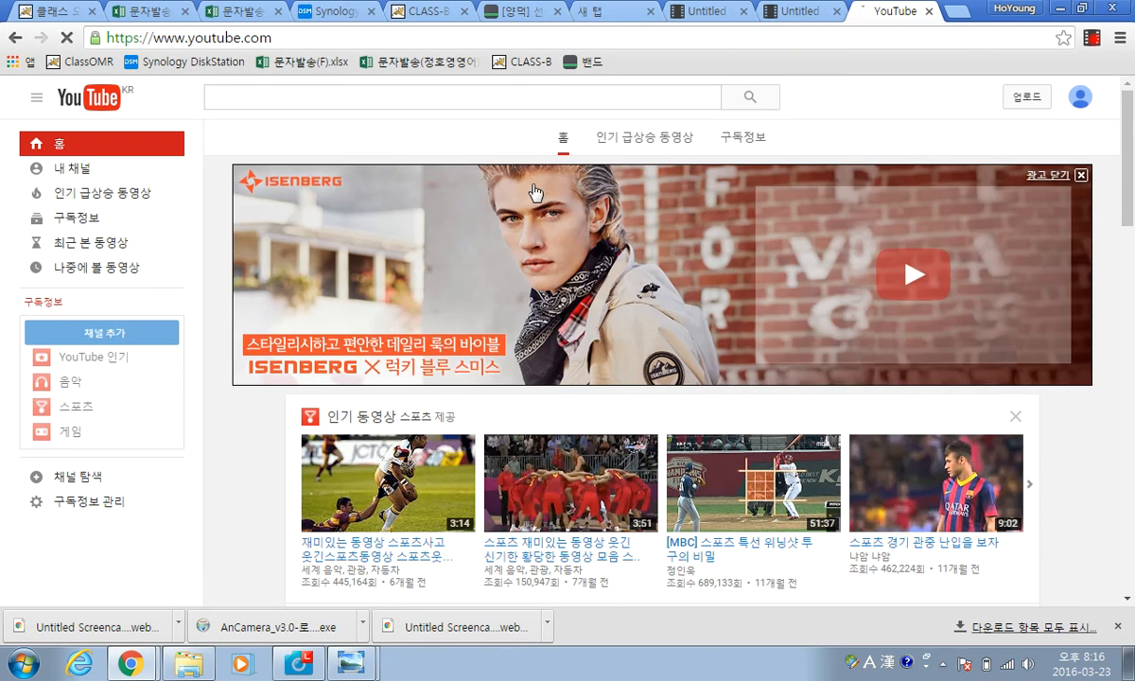
Step: Restore the browser to a smaller window beside the download folder and open YouTube's video upload page
click(1082, 12)
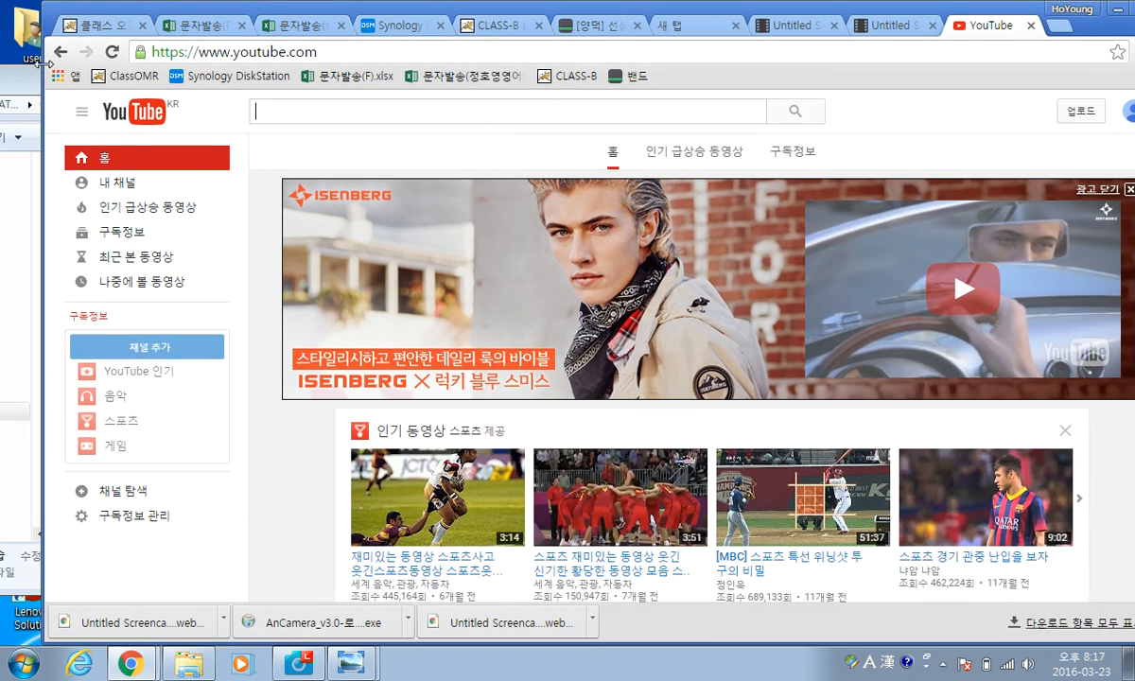
drag(43, 63, 255, 63)
drag(504, 12, 369, 45)
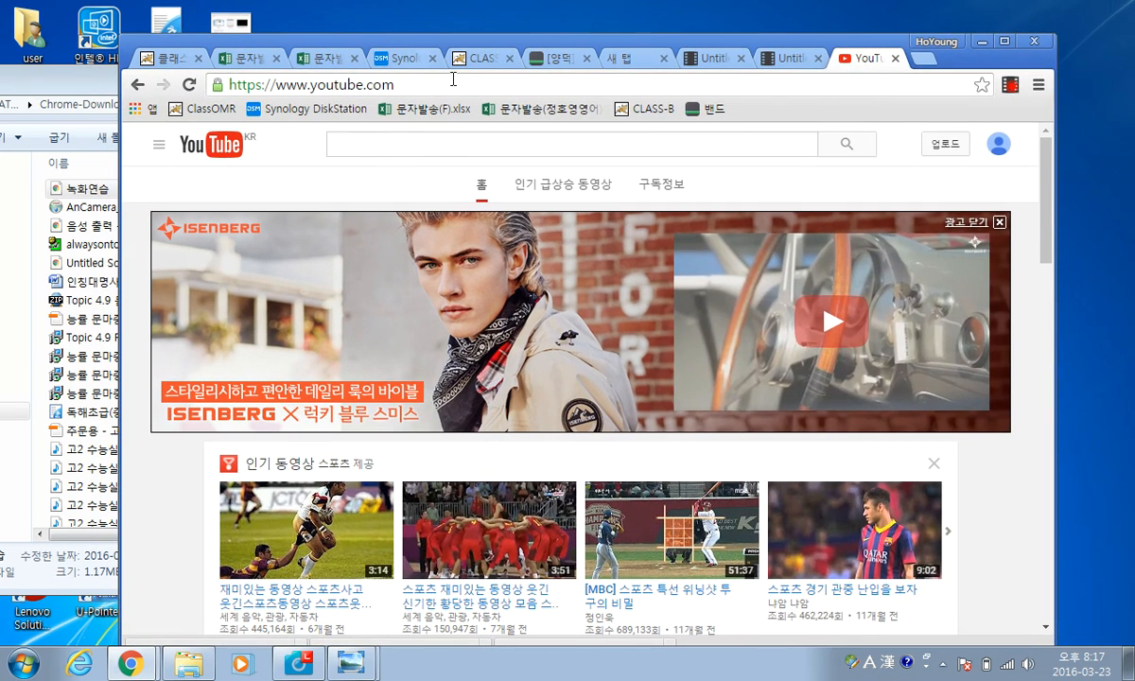
click(944, 147)
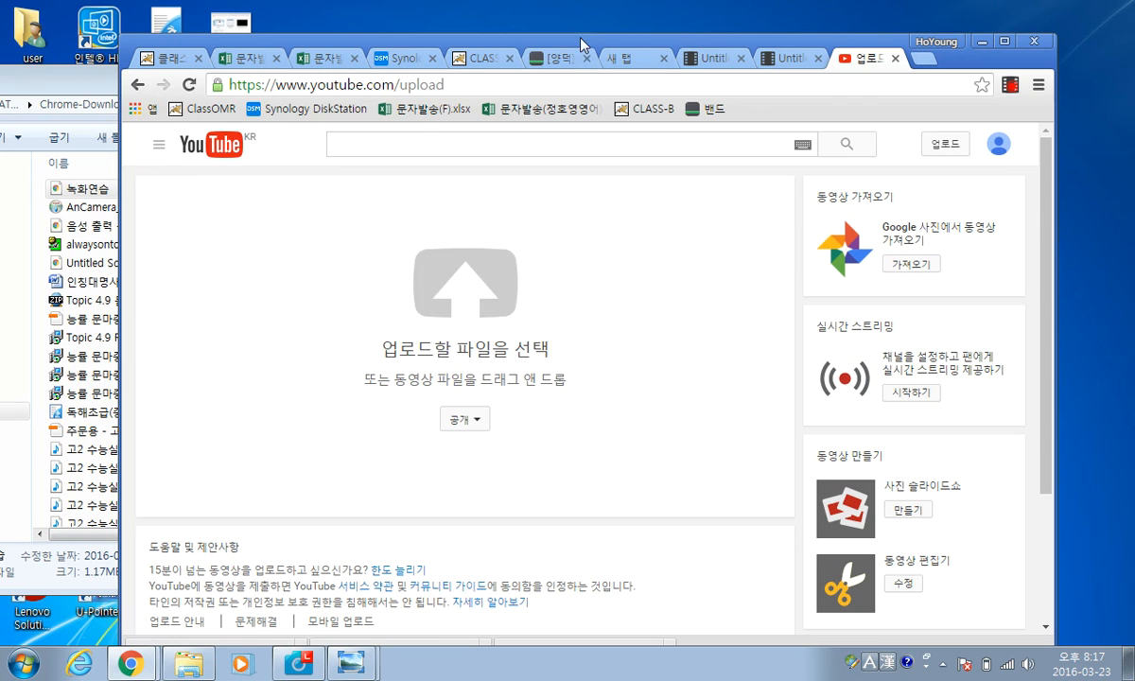
drag(578, 44, 689, 24)
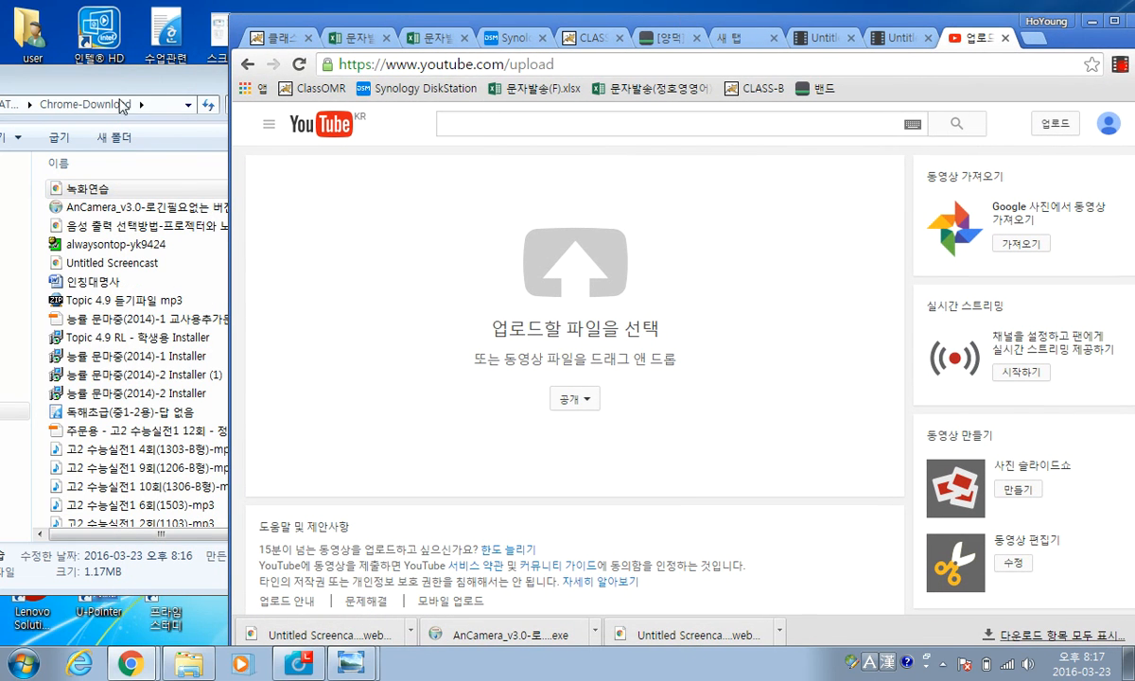
Step: Upload the 녹화연습 file from the download folder to YouTube and publish the video
click(118, 156)
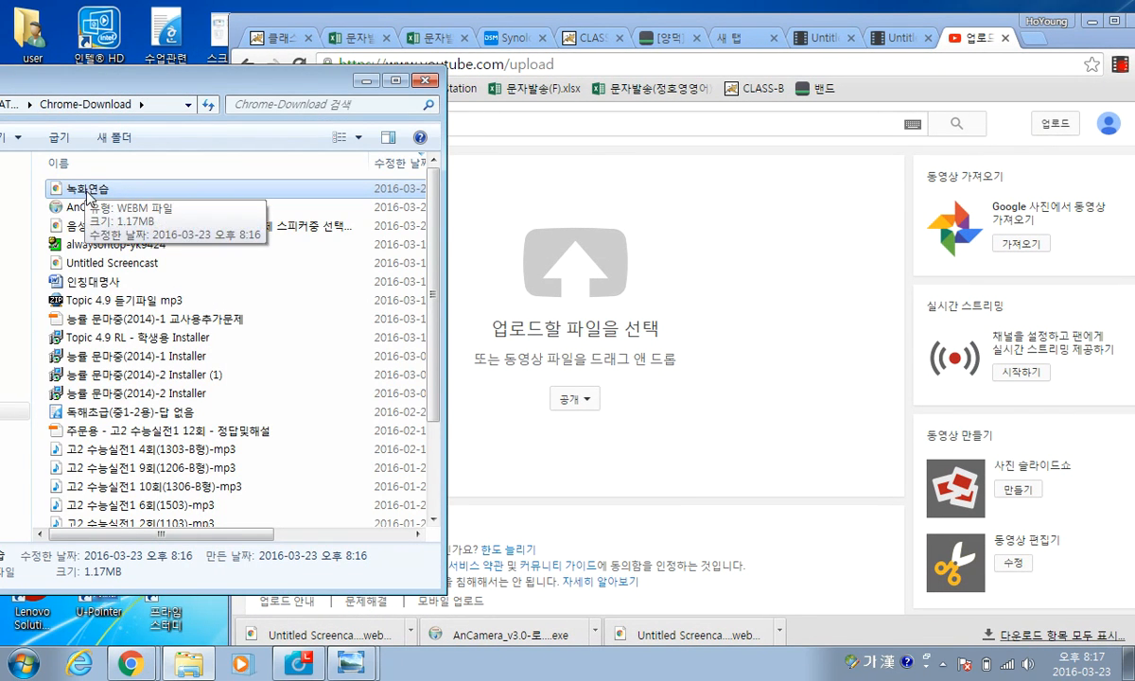
drag(86, 194, 617, 273)
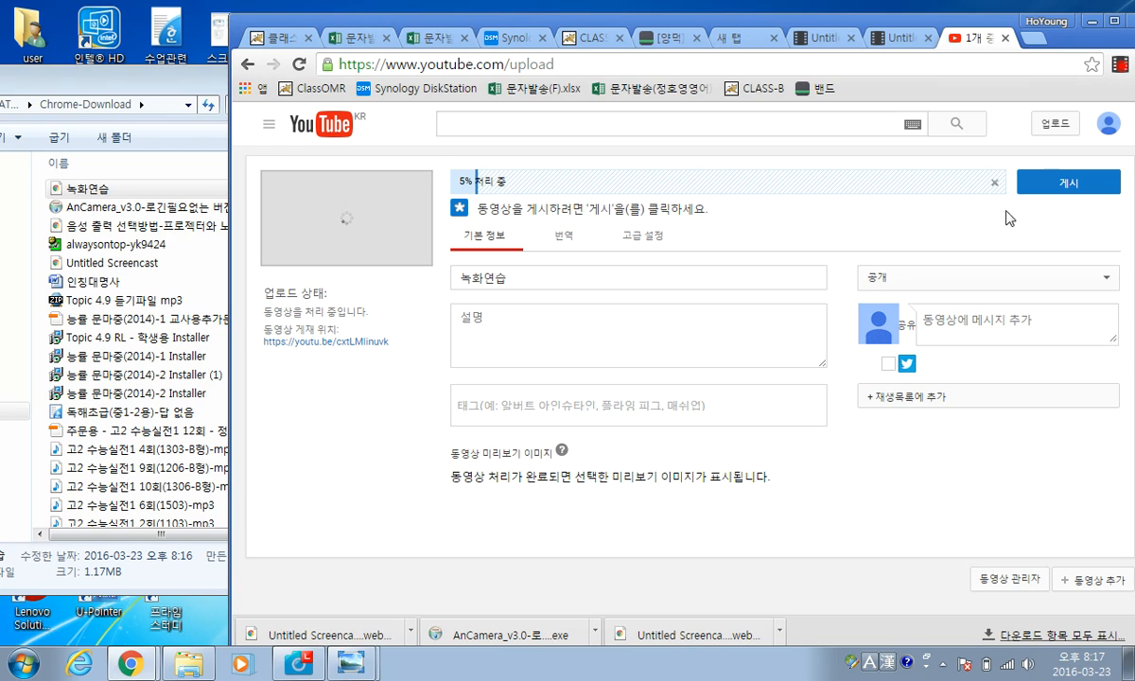
click(1064, 183)
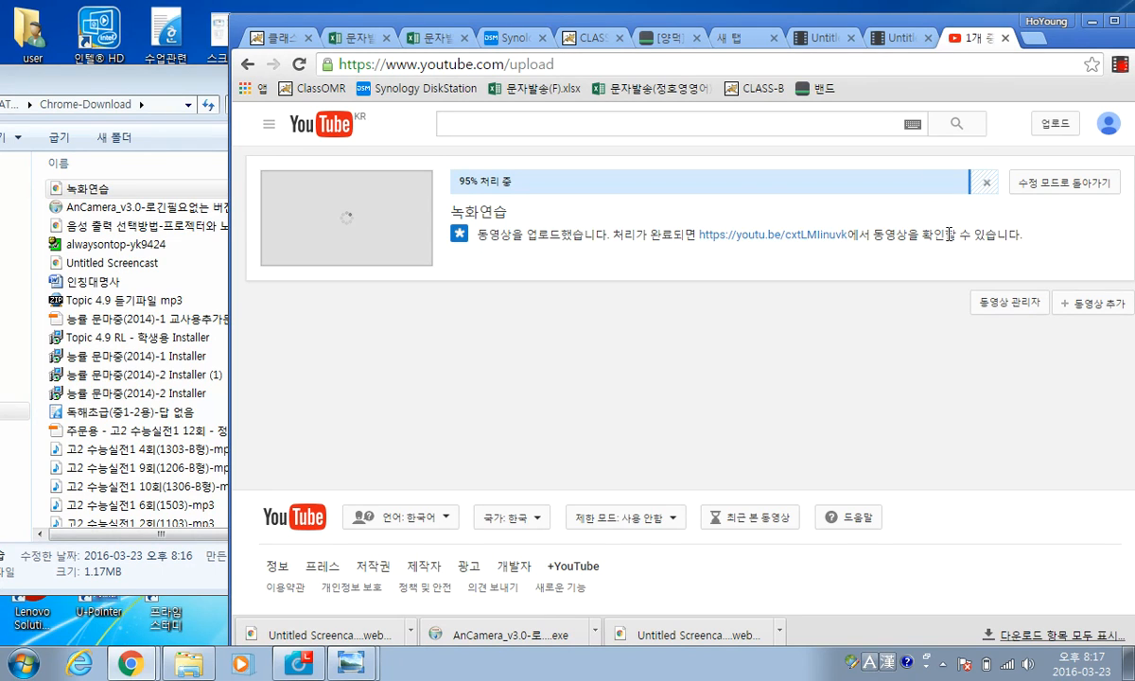
Step: Copy the share link of the published 녹화연습 video
drag(698, 240, 868, 296)
key(ctrl+c)
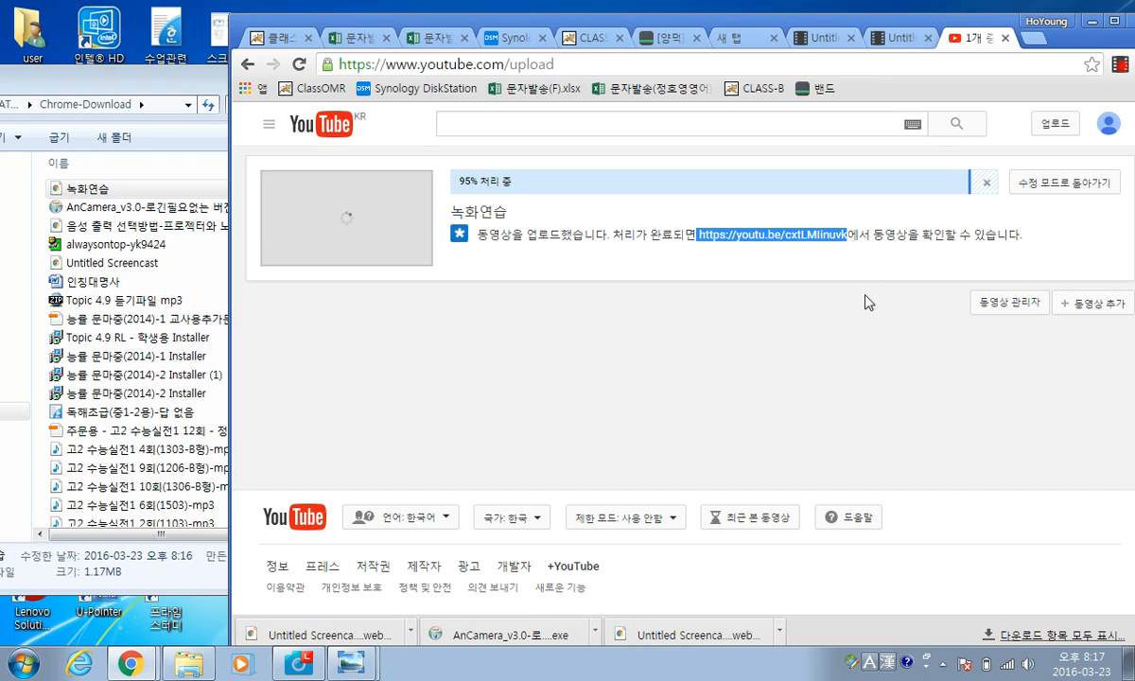
click(771, 286)
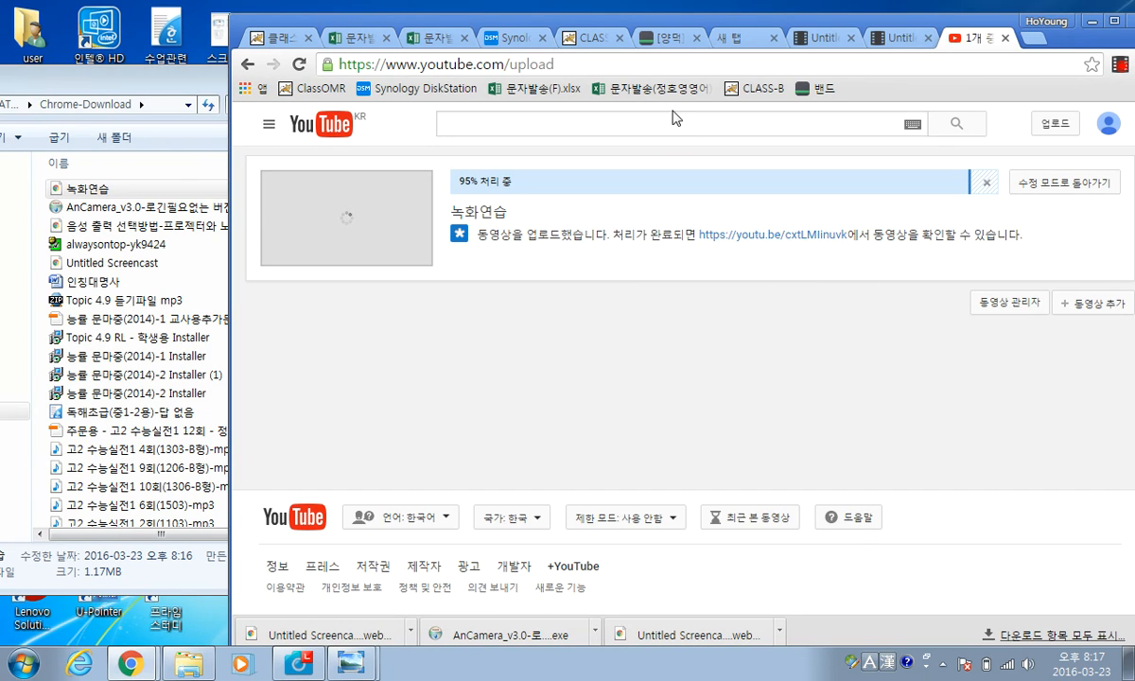
Step: Switch to the [양덕] 선생님밴드 page on BAND, reload its feed and maximize the browser window
click(662, 38)
scroll(725, 312, up, 3)
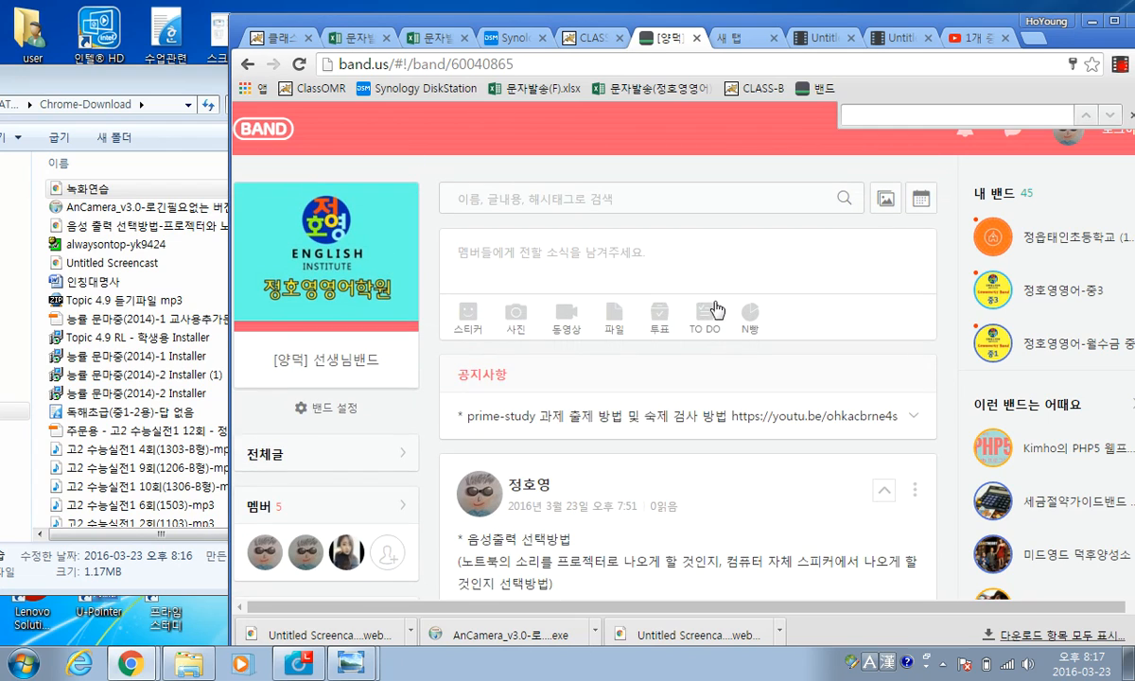
click(375, 249)
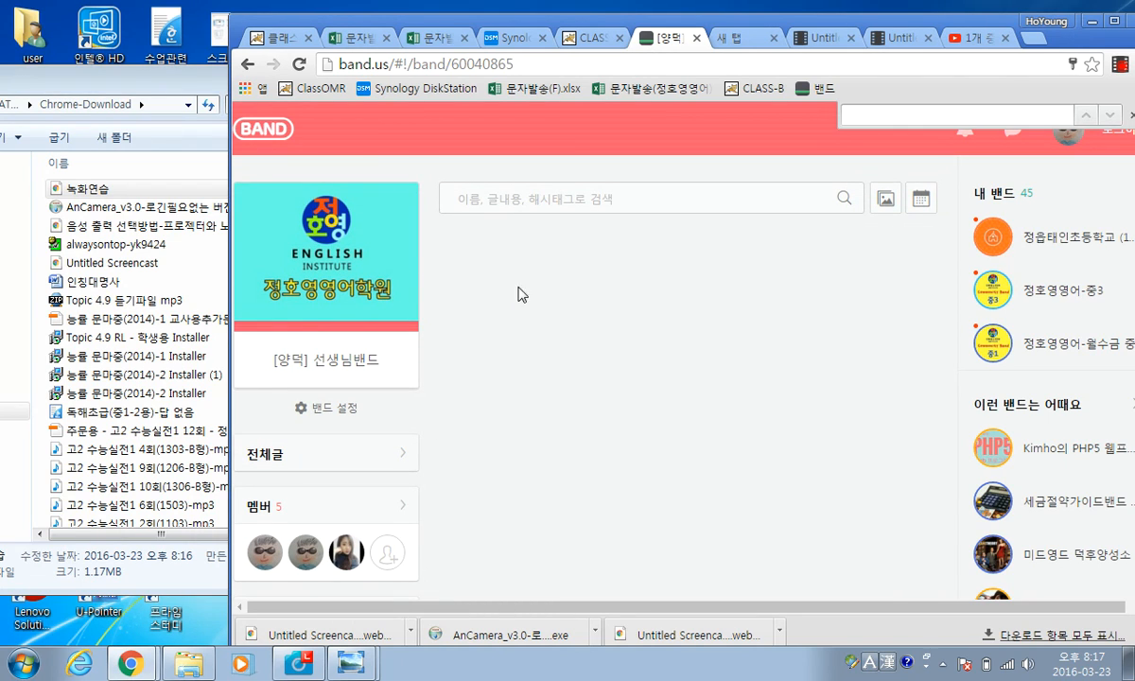
click(1114, 21)
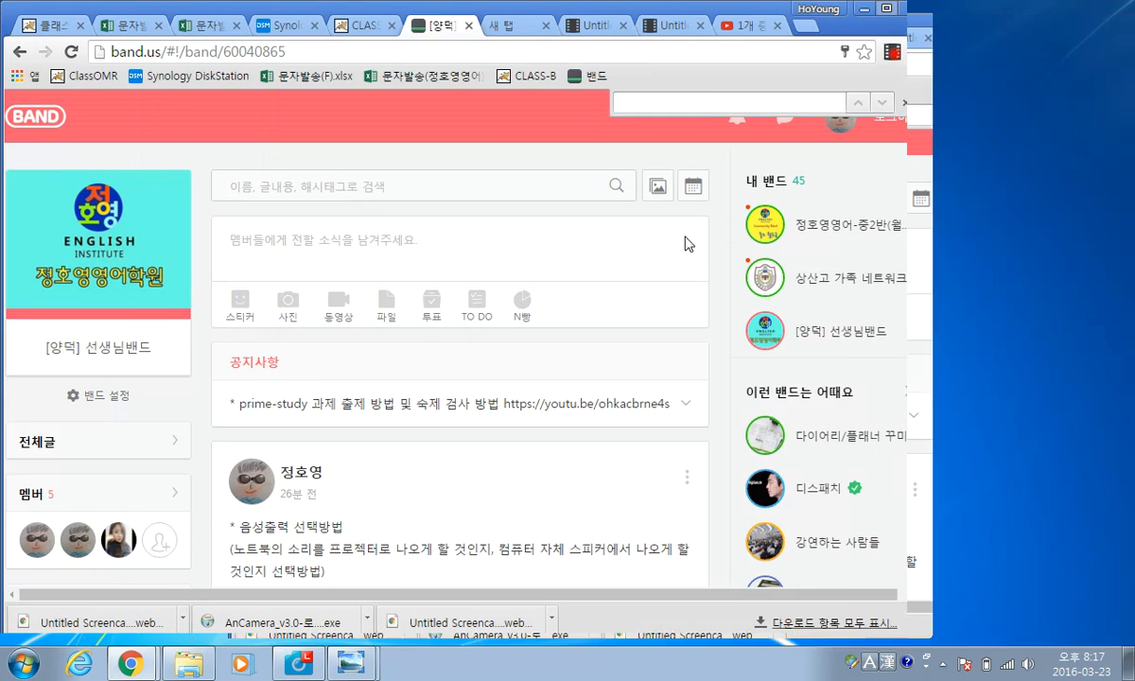
Step: Start a new BAND post reading 테스트 and 동영상 on separate lines, followed by an empty line
click(588, 240)
key(Hangul)
text(ㄴ)
key(BackSpace)
text(xptm)
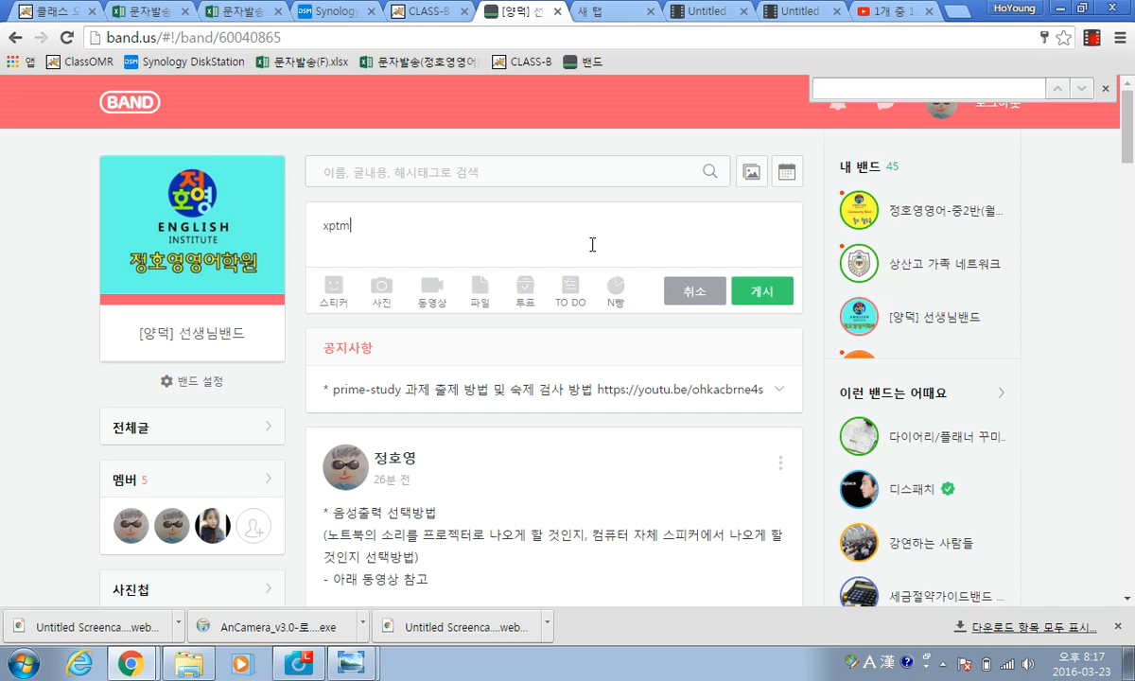
key(BackSpace)
key(BackSpace)
key(BackSpace)
key(BackSpace)
key(Hangul)
text(테스트 동영ㅇㅏ)
key(Return)
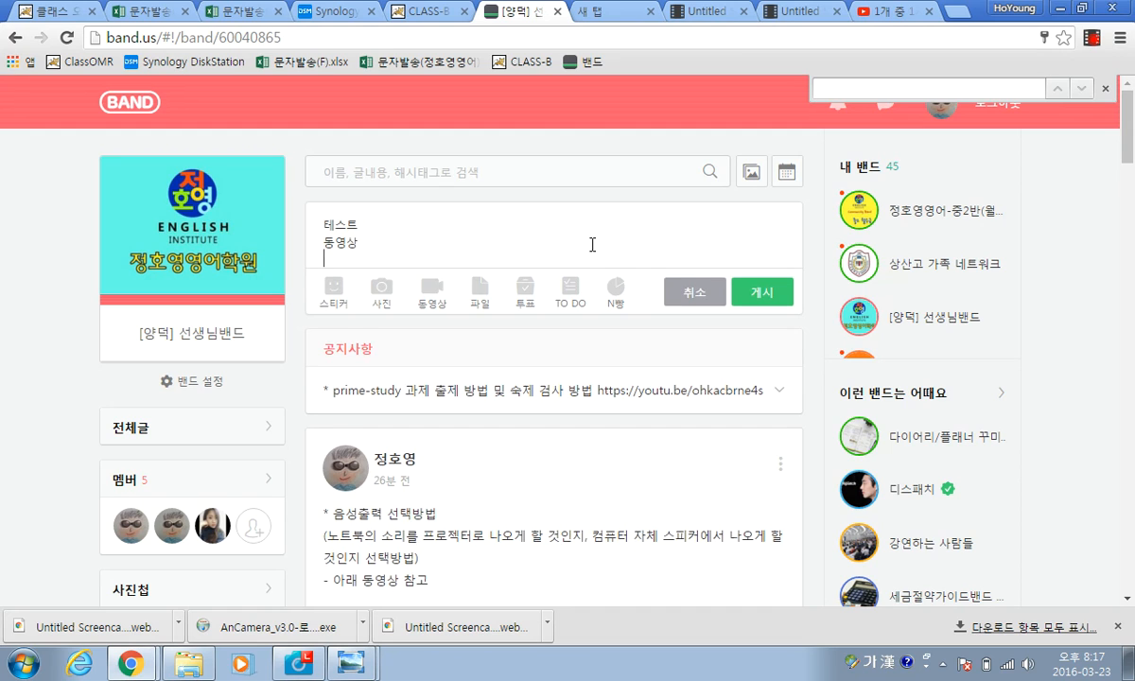
Step: Paste the copied YouTube link of the 녹화연습 video below the post text and publish the post
key(ctrl+v)
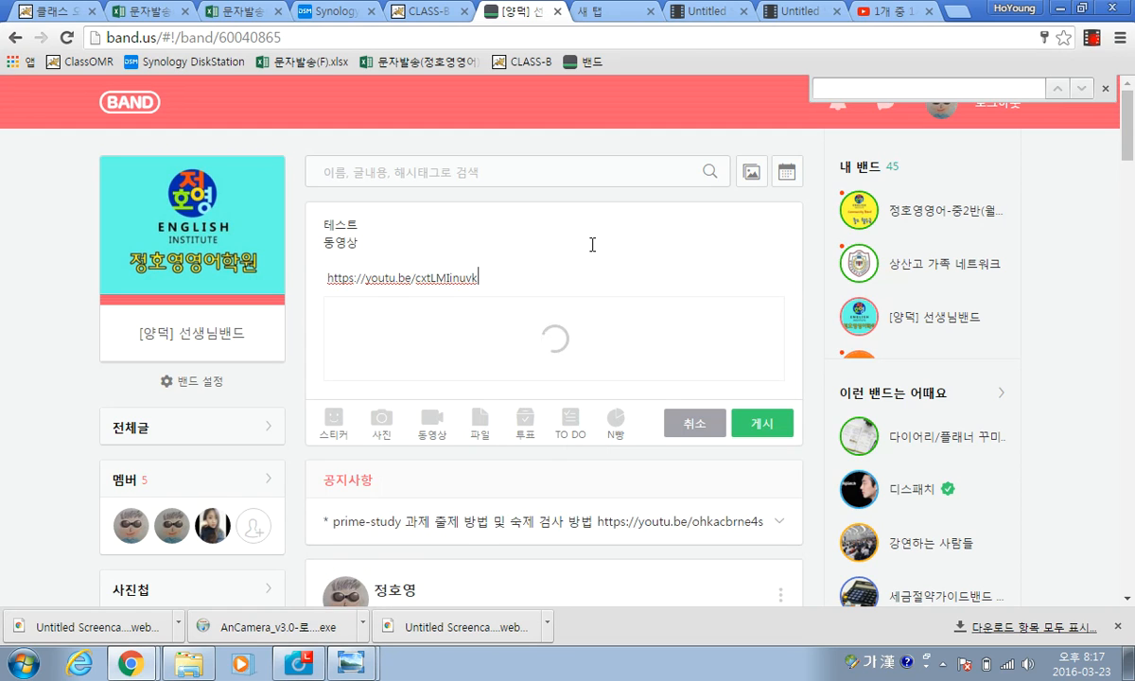
key(Return)
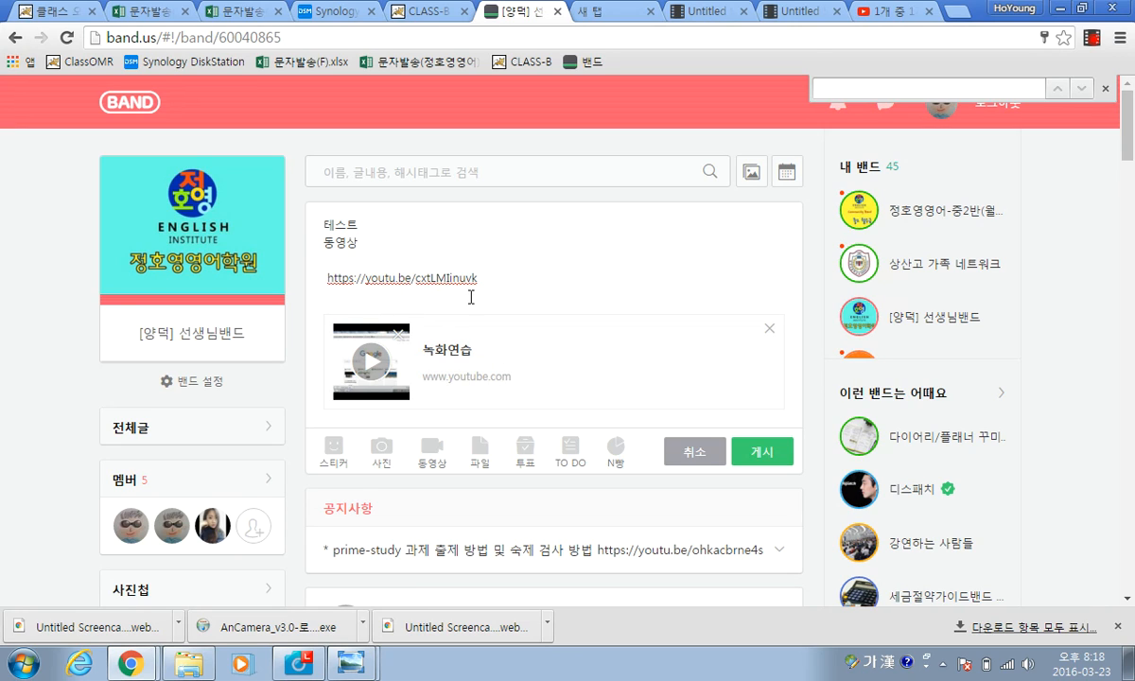
click(770, 461)
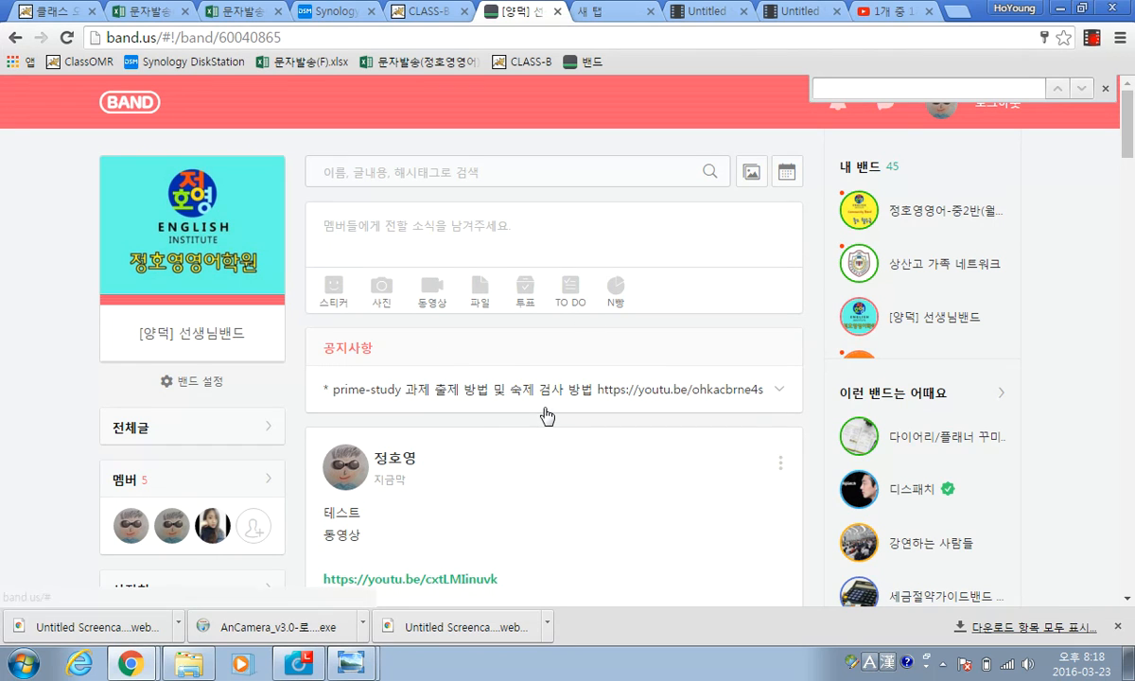
Step: Look over the published post with its video preview in the feed, then return to the Untitled Screencast recording page
scroll(485, 432, down, 2)
scroll(485, 432, down, 2)
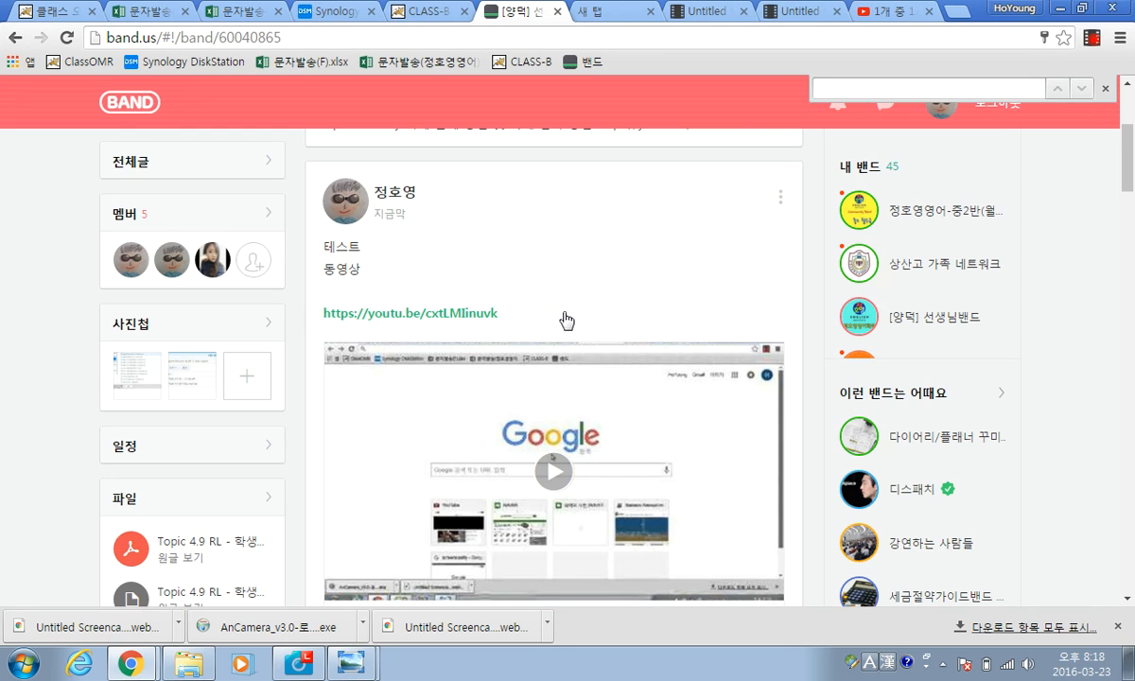
scroll(564, 323, up, 3)
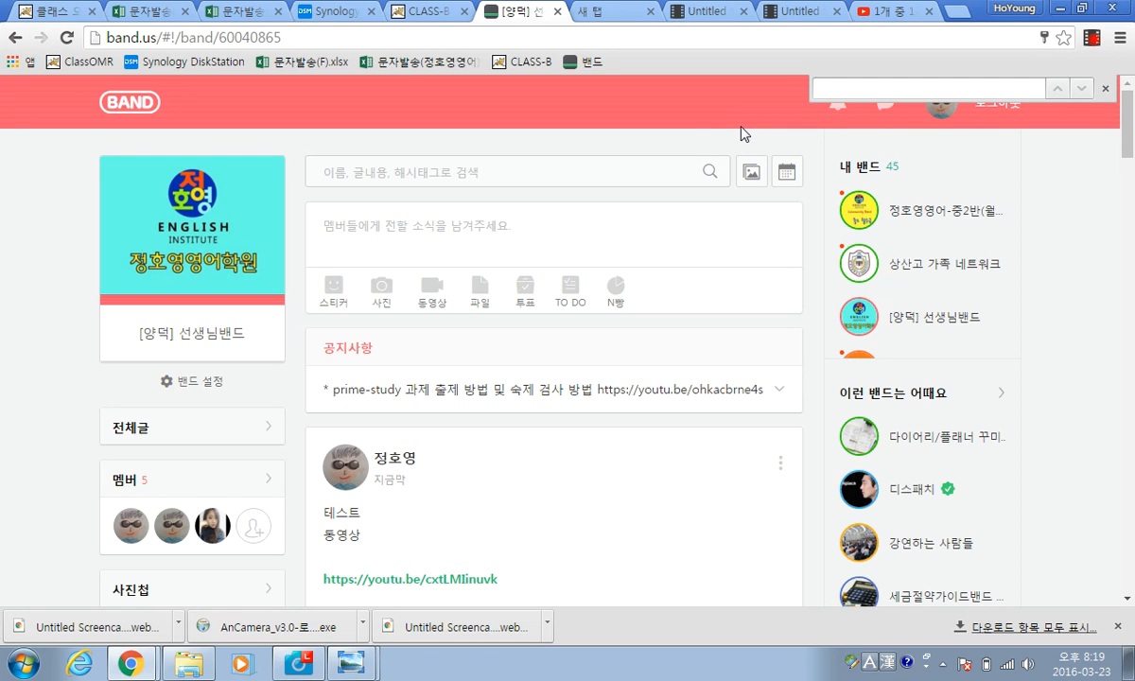
click(698, 11)
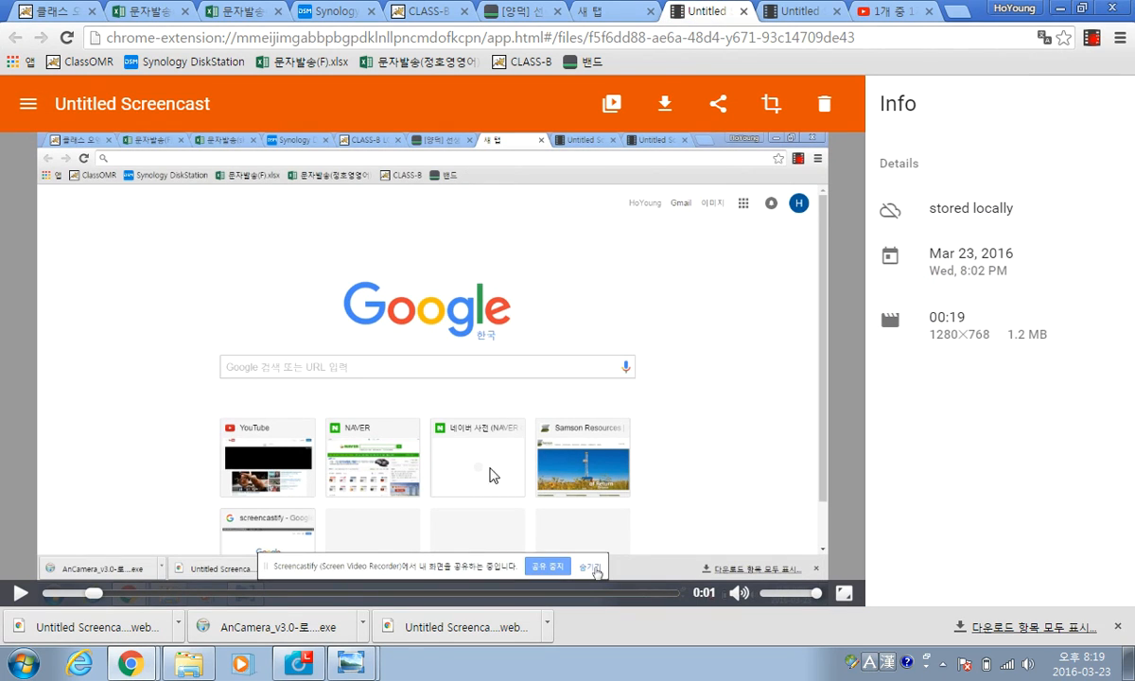